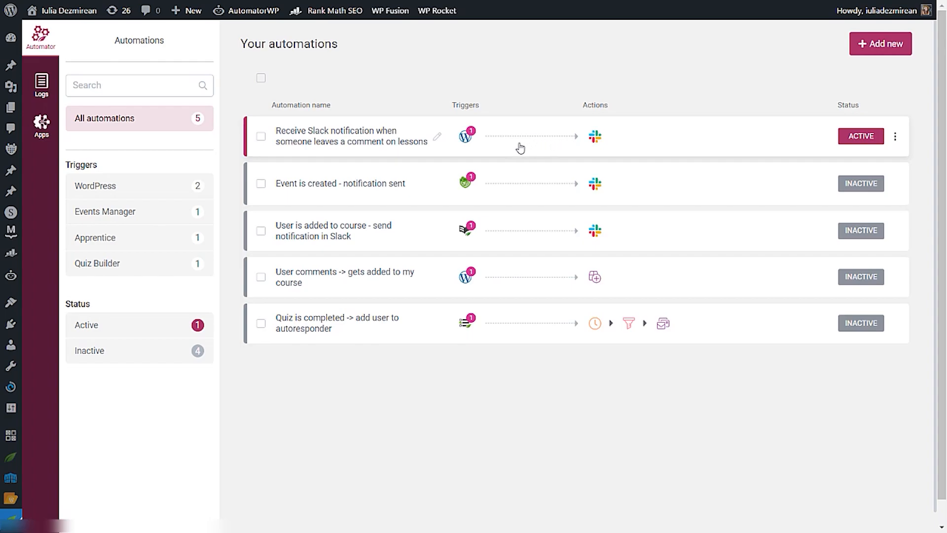
Review the trigger and action of the existing lesson-comment Slack automation, and return to the automations list.
left_click(539, 132)
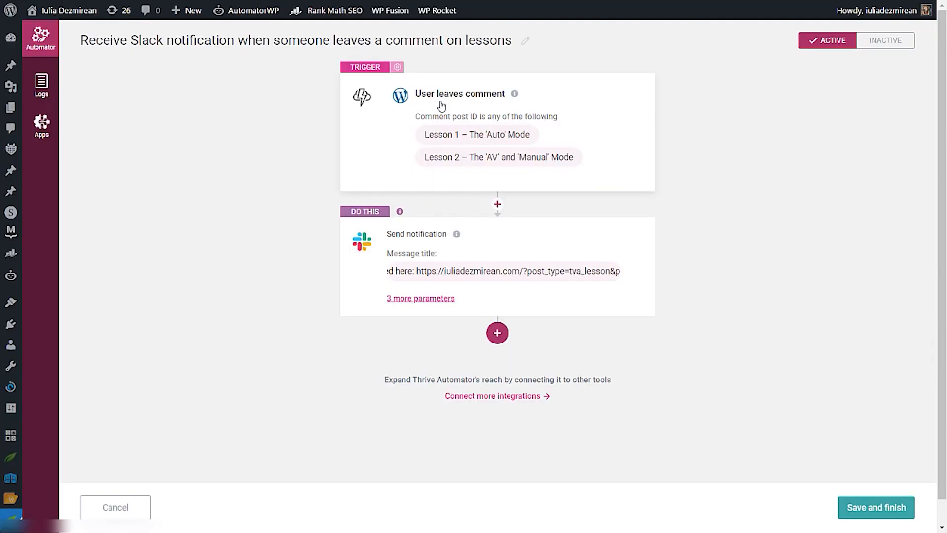
left_click(55, 42)
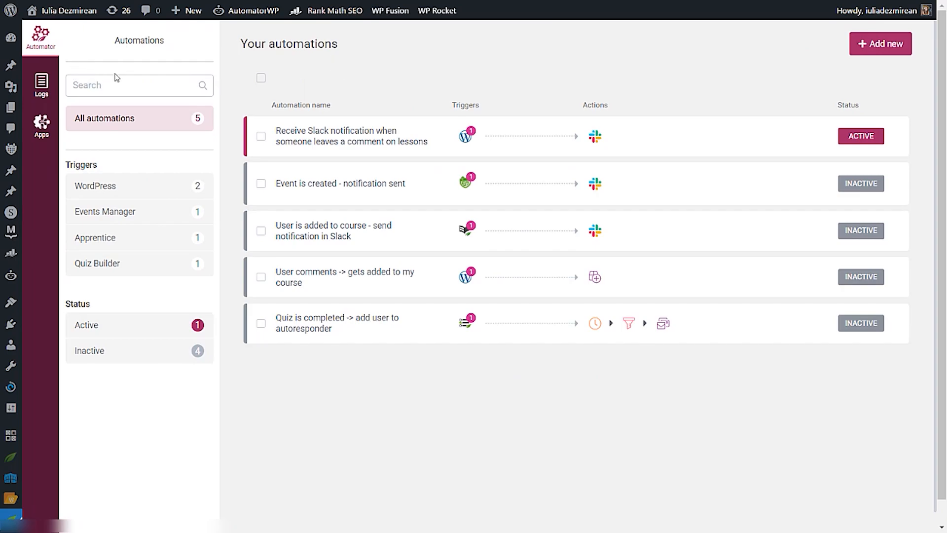
Create an automation titled "New comment - receive slack notification" with the WordPress trigger User leaves comment.
left_click(885, 49)
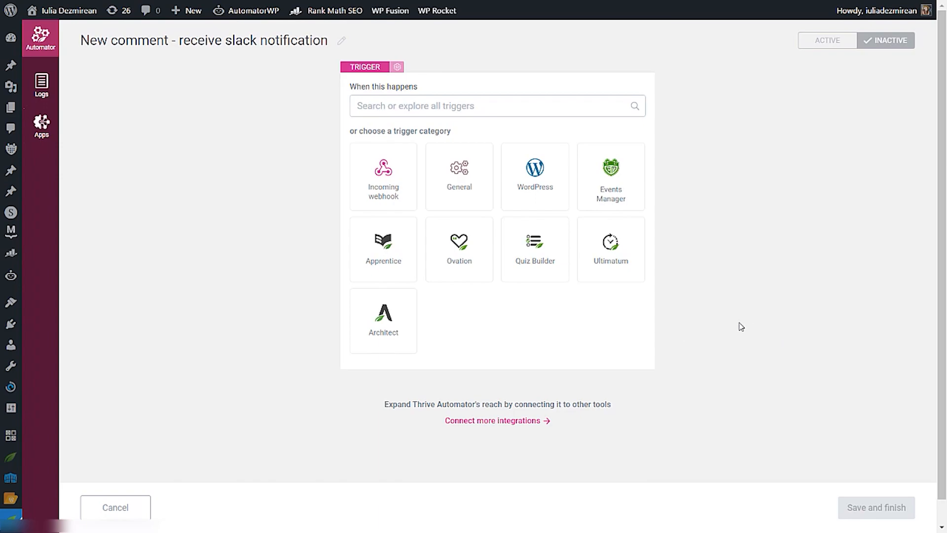
scroll(410, 187, "down", 1)
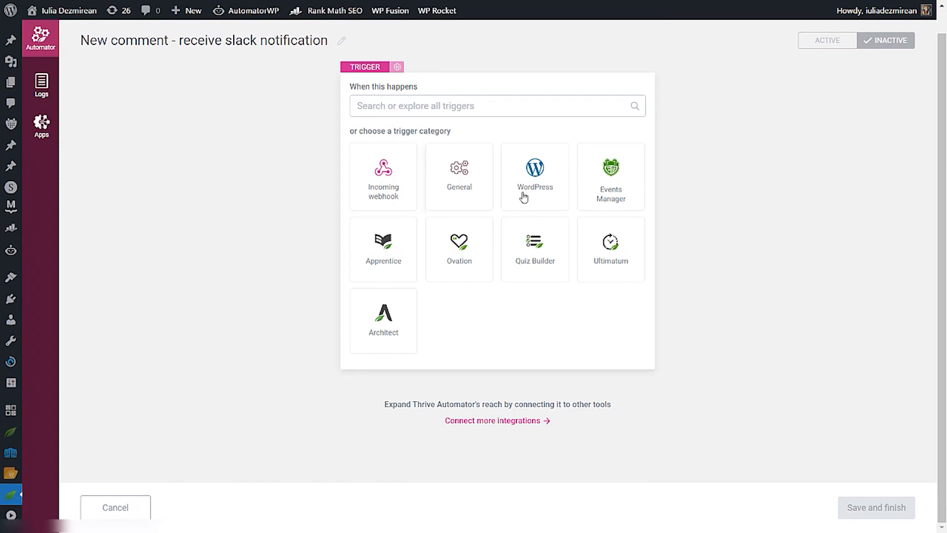
left_click(541, 168)
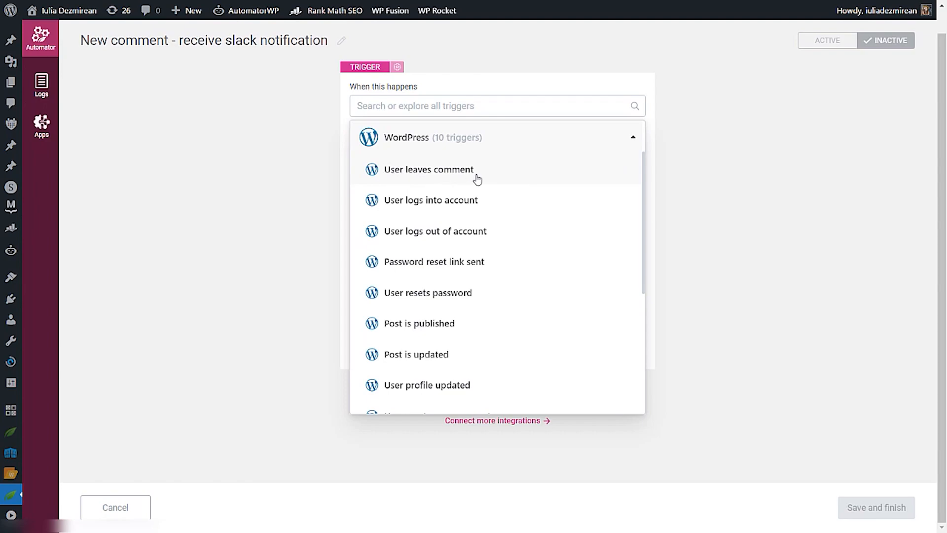
left_click(442, 182)
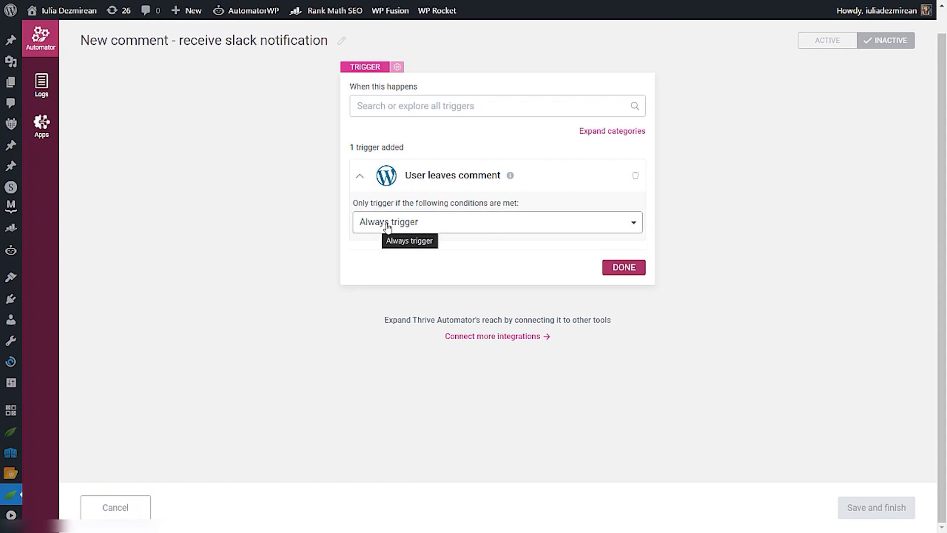
Add a condition on Comment post ID to the User leaves comment trigger.
left_click(419, 224)
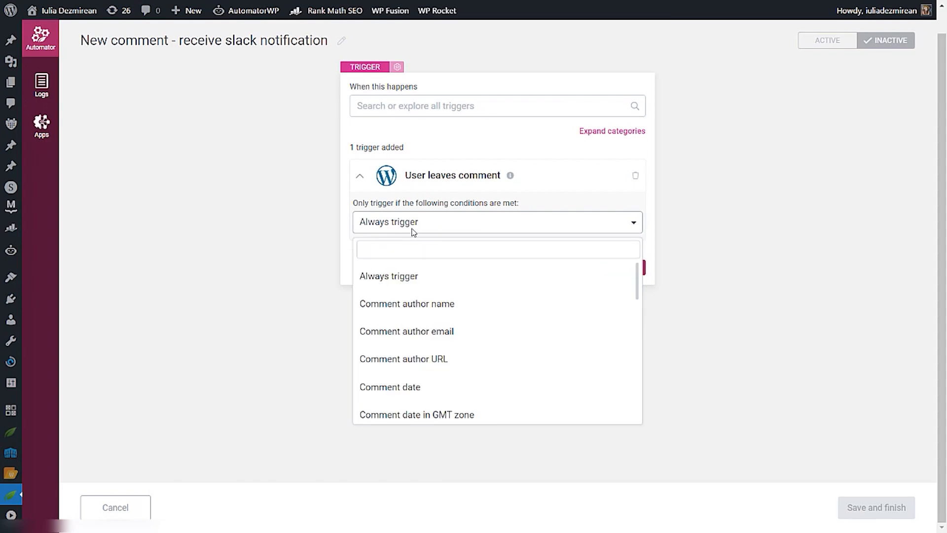
scroll(437, 323, "down", 3)
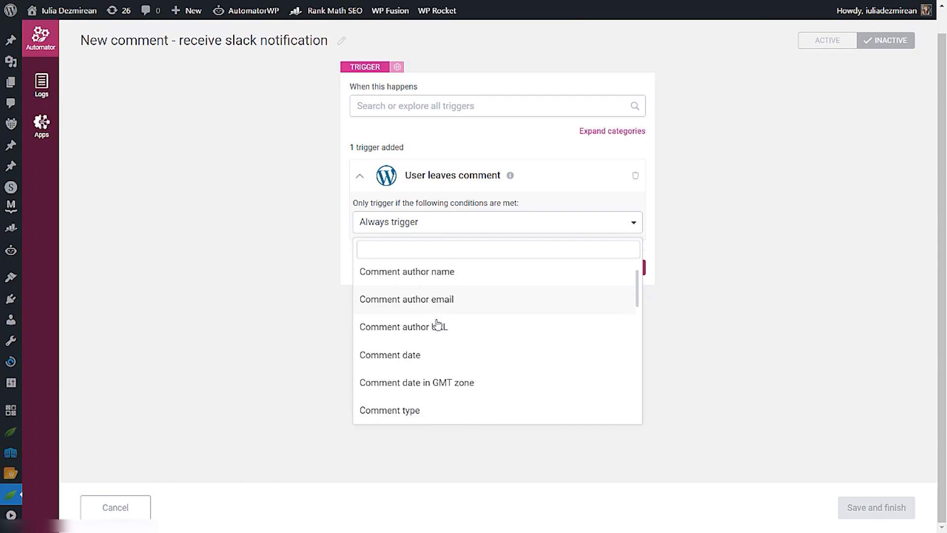
scroll(437, 324, "down", 2)
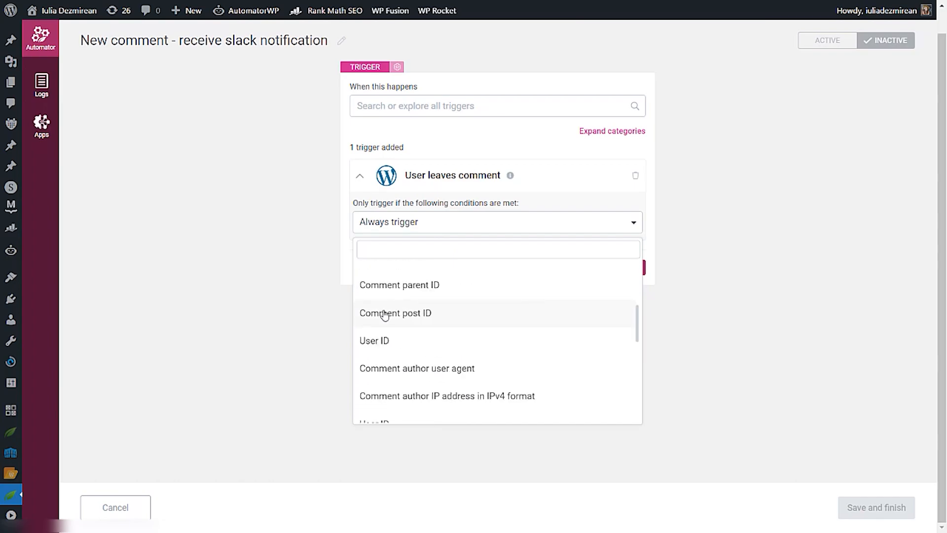
left_click(414, 318)
Limit the condition to Lesson 1 – Types of photography and Lesson 2 – The 'AV' and 'Manual' Mode, and finish the trigger.
left_click(435, 252)
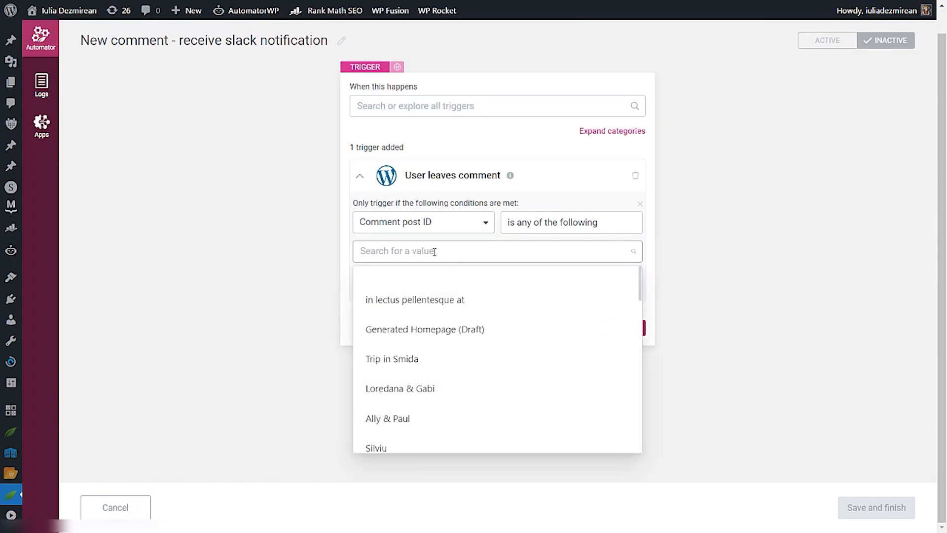
scroll(470, 317, "down", 5)
scroll(467, 315, "down", 10)
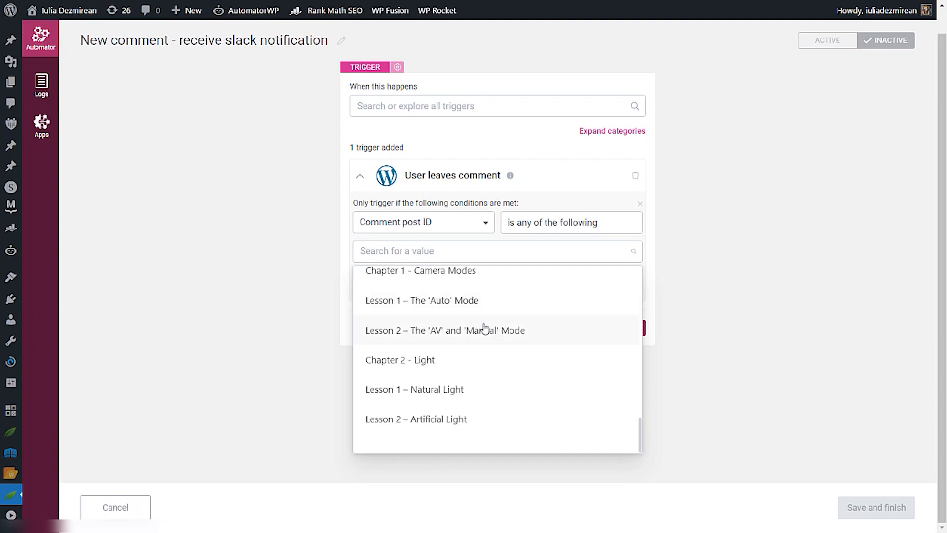
left_click(438, 301)
left_click(376, 269)
scroll(476, 321, "down", 3)
left_click(691, 329)
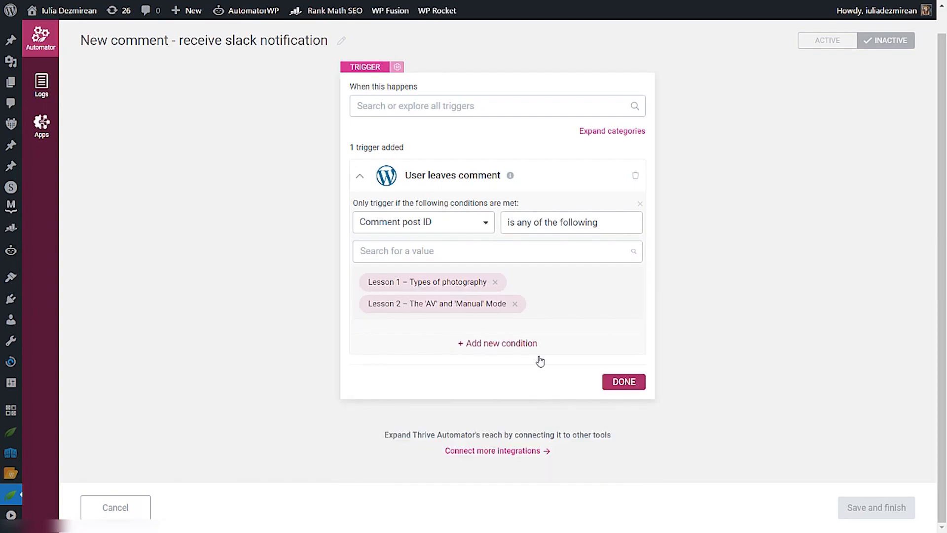
left_click(622, 388)
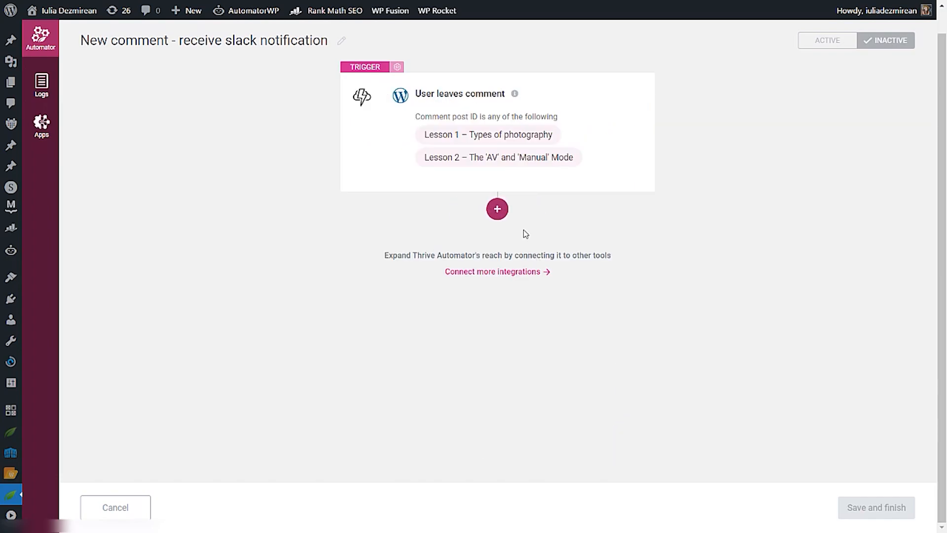
Add a Slack Send notification action that posts to the photography-course channel.
left_click(503, 209)
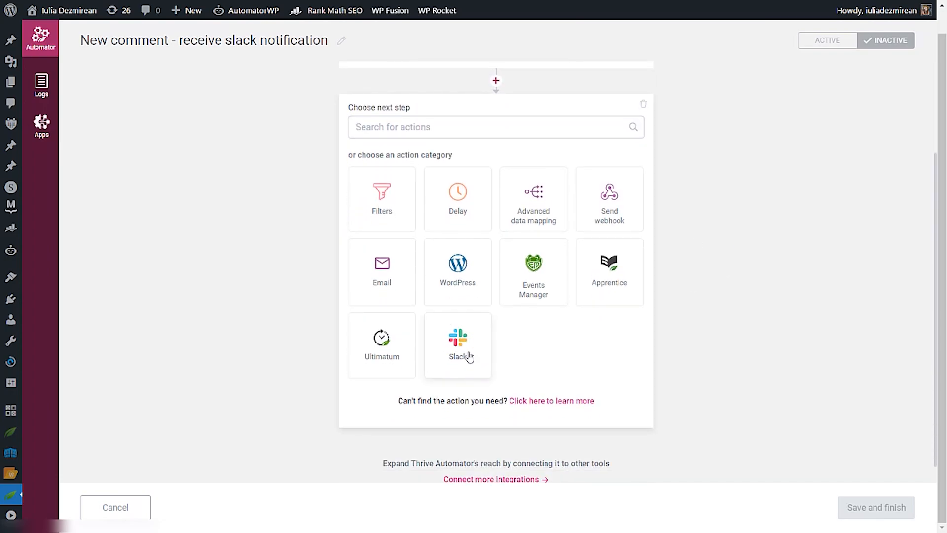
left_click(472, 343)
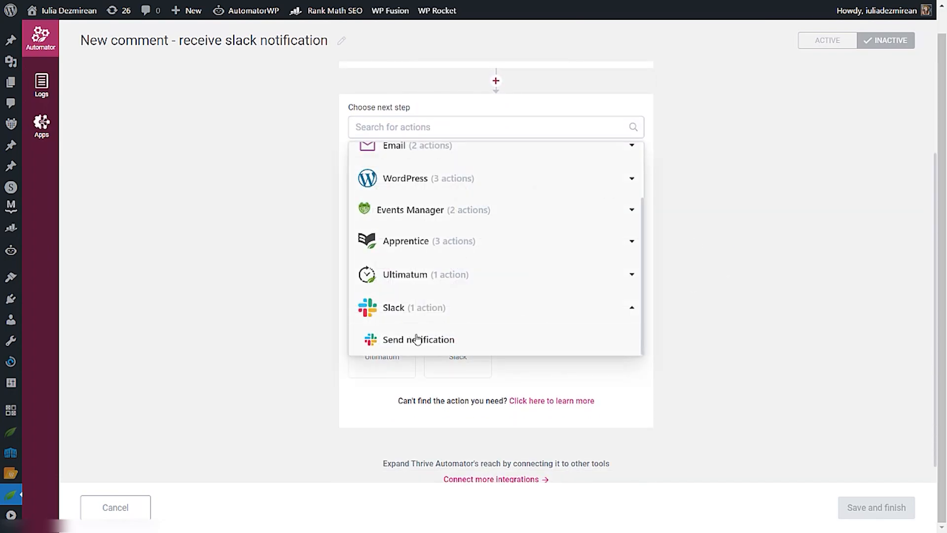
left_click(441, 342)
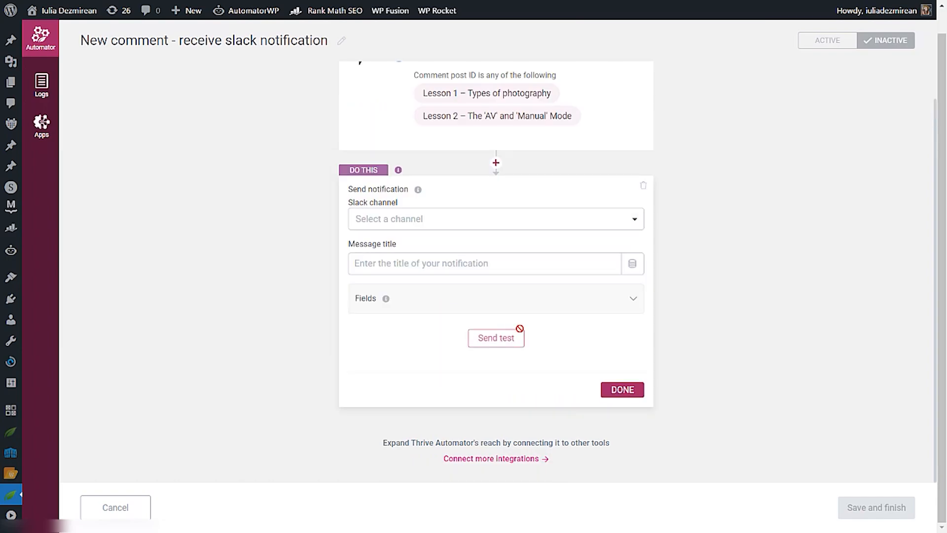
left_click(416, 220)
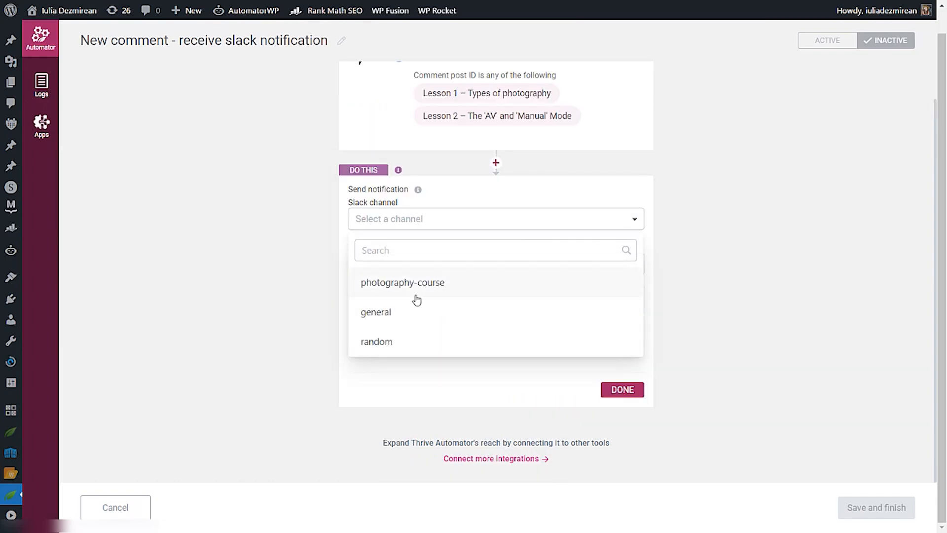
left_click(444, 287)
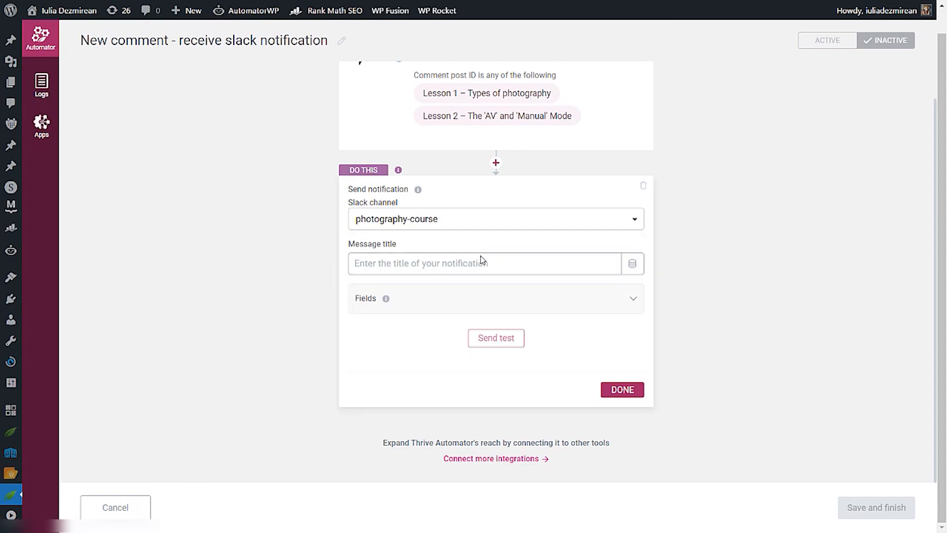
left_click(356, 219)
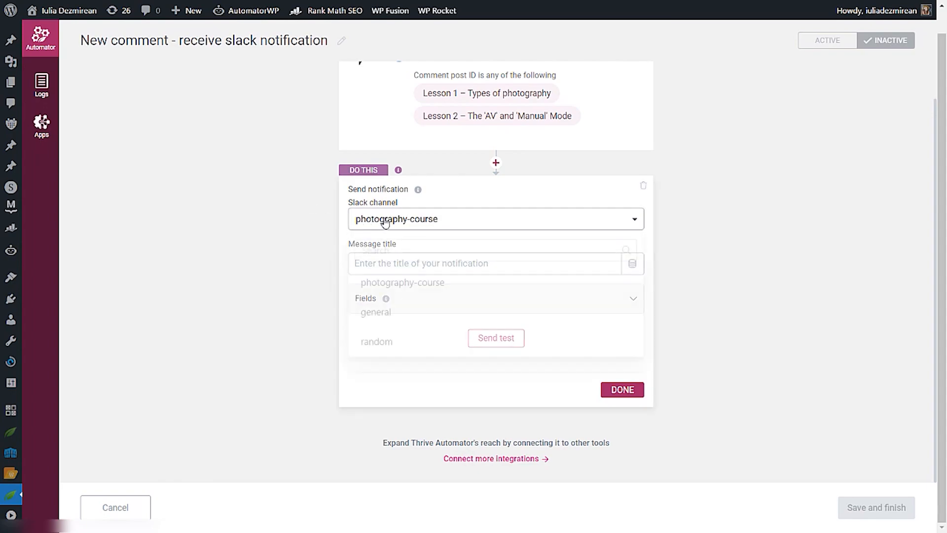
left_click(302, 289)
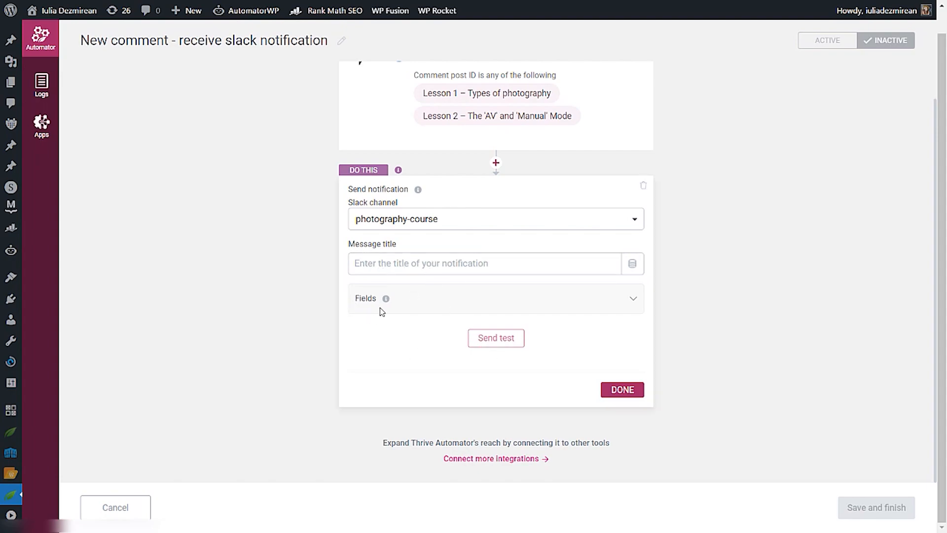
Set the message title to "New comment added here:" plus the site URL with /?post_type=tva_lesson&p= and the dynamic Comment post ID.
left_click(581, 260)
type("New comment added here:")
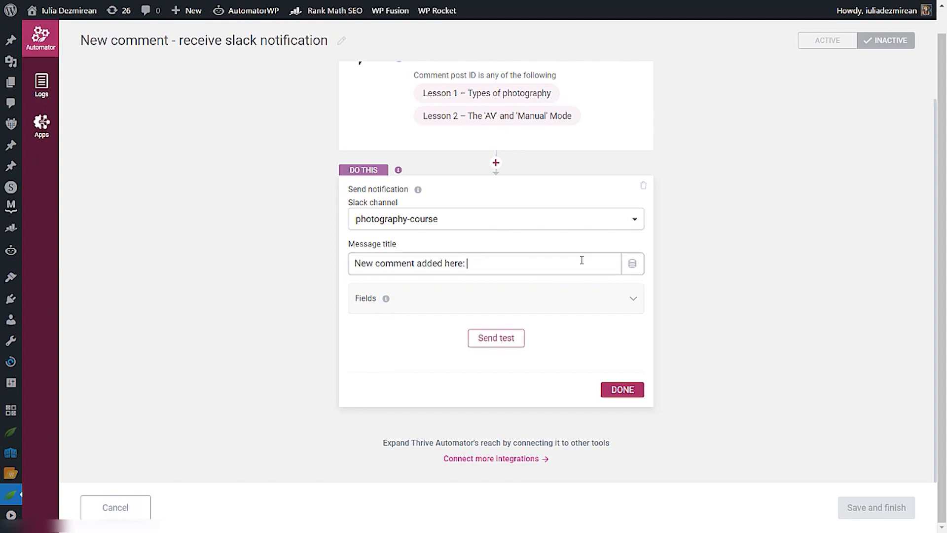
left_click_drag(344, 279, 508, 278)
left_click(306, 271)
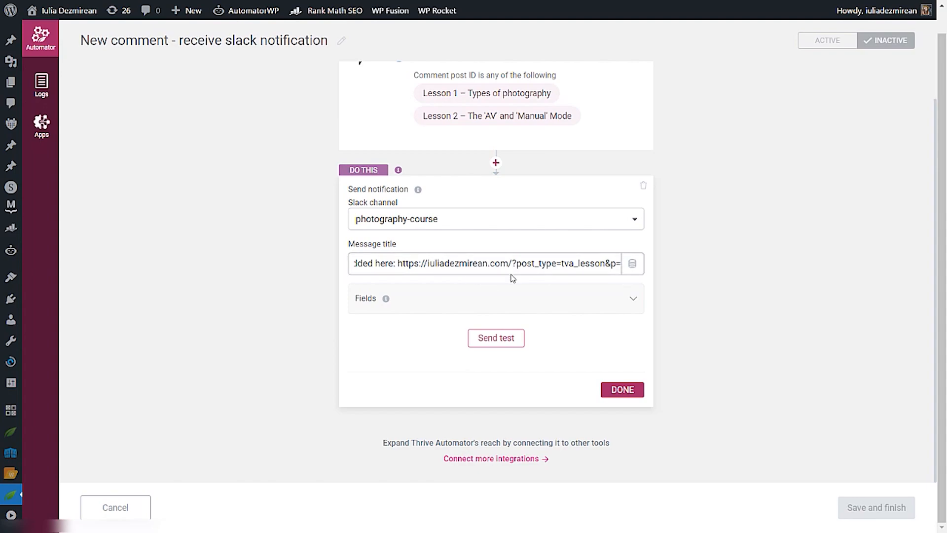
left_click(633, 265)
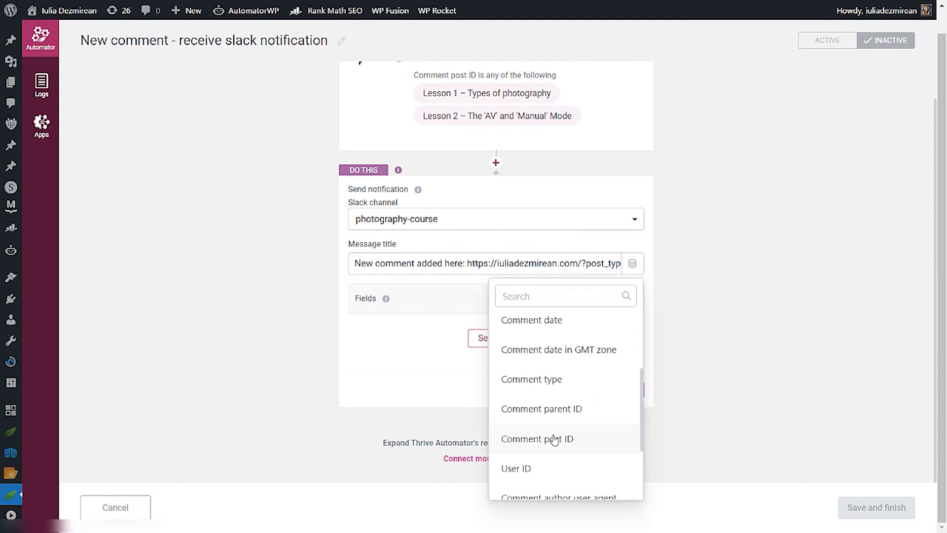
left_click(555, 439)
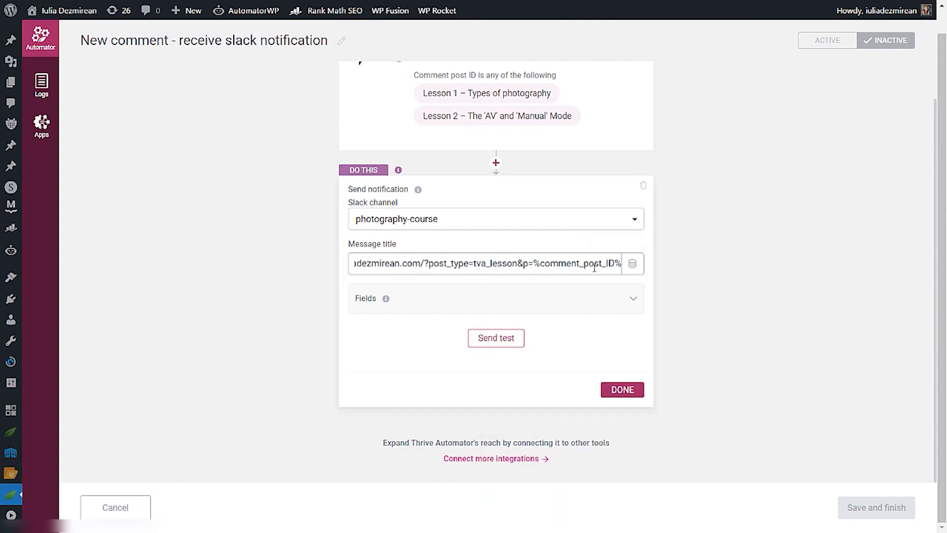
Add a notification field with the key Author and the dynamic Comment author name as its value.
left_click(427, 306)
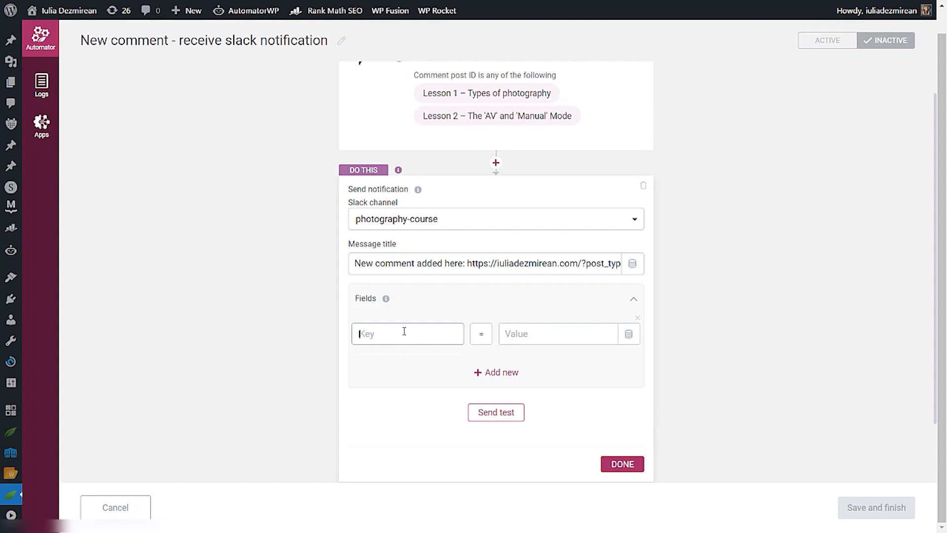
type("A")
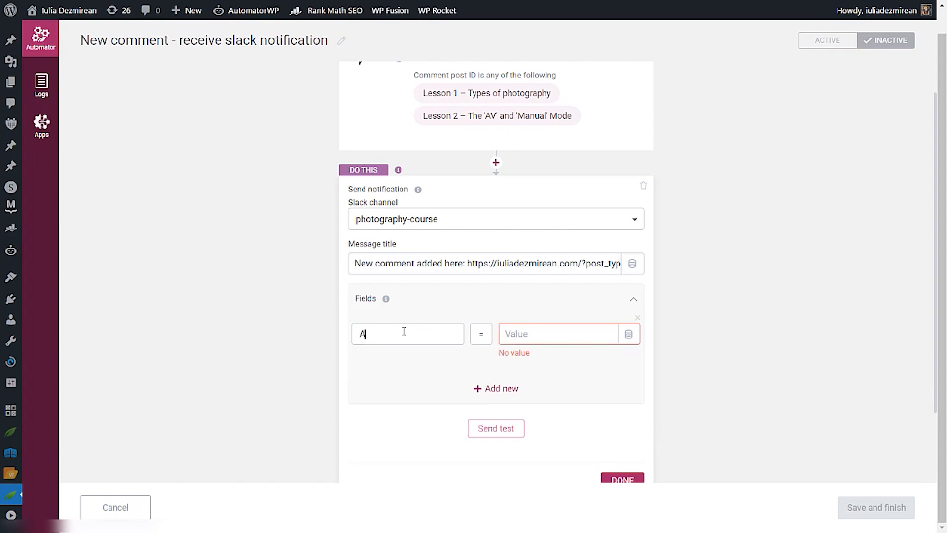
type("uthor")
key("Tab")
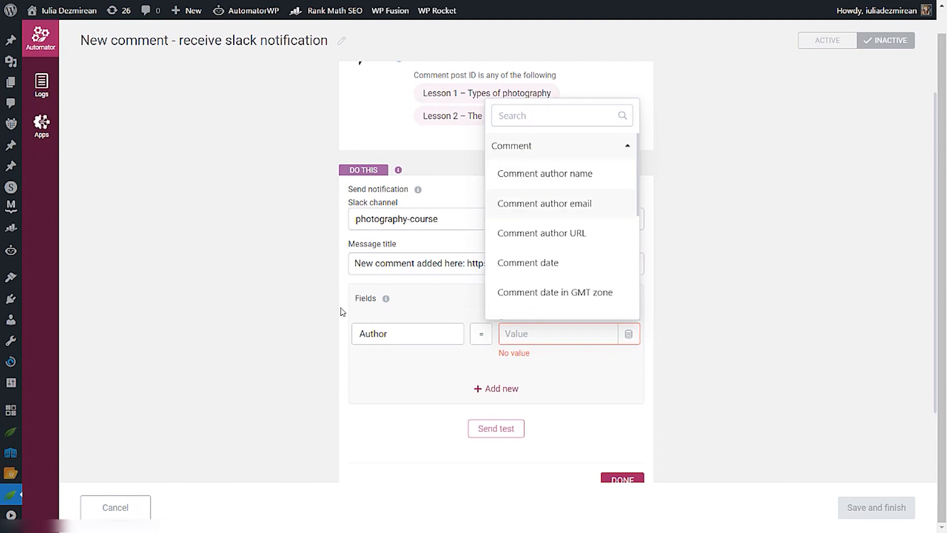
left_click(536, 182)
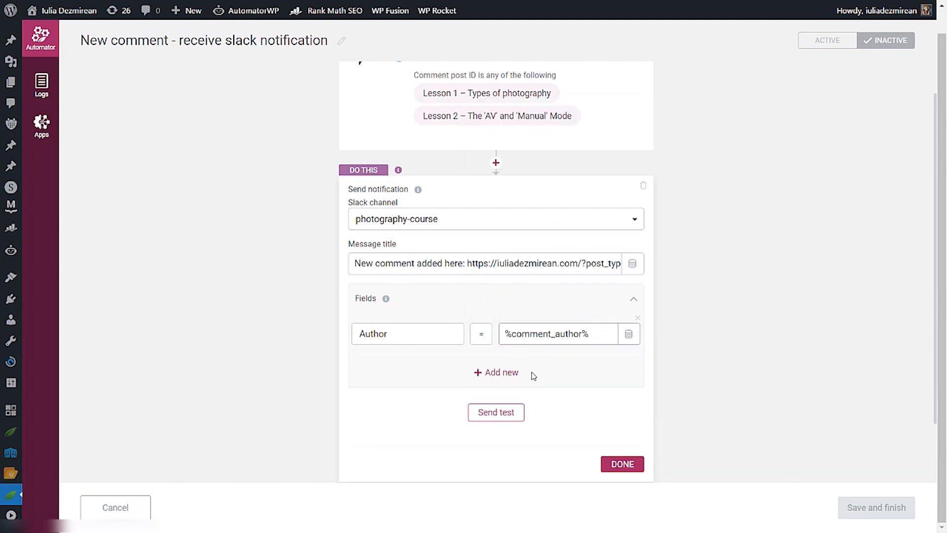
Send a test Slack notification and finish the Send notification action.
left_click(489, 417)
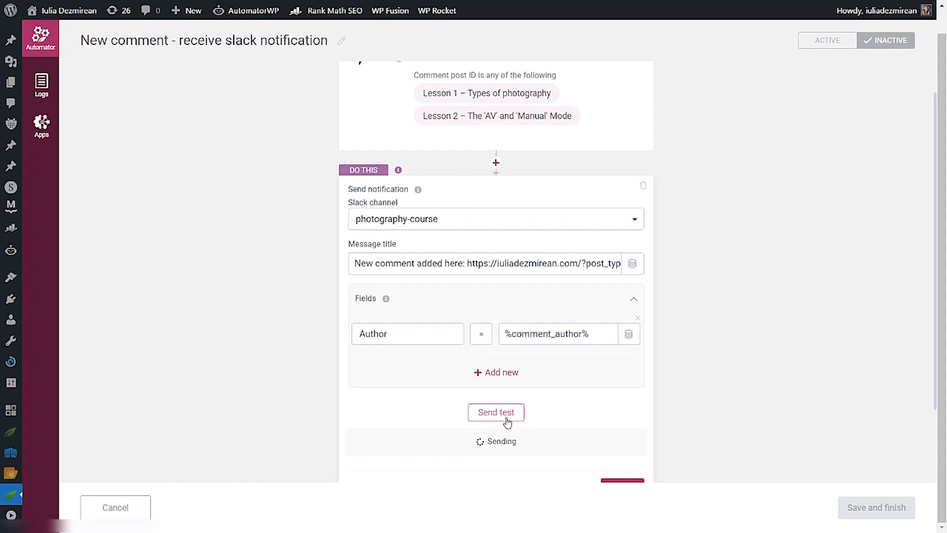
scroll(507, 422, "down", 2)
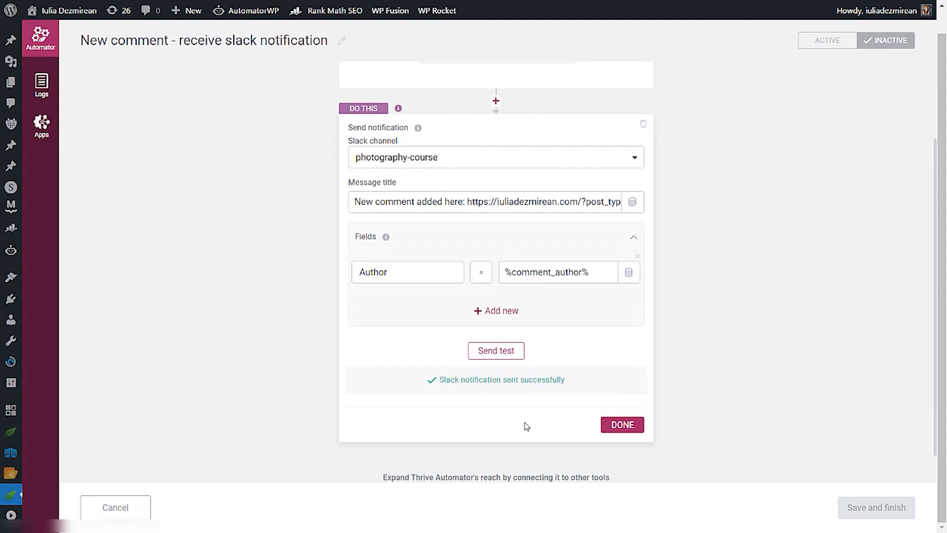
left_click(614, 404)
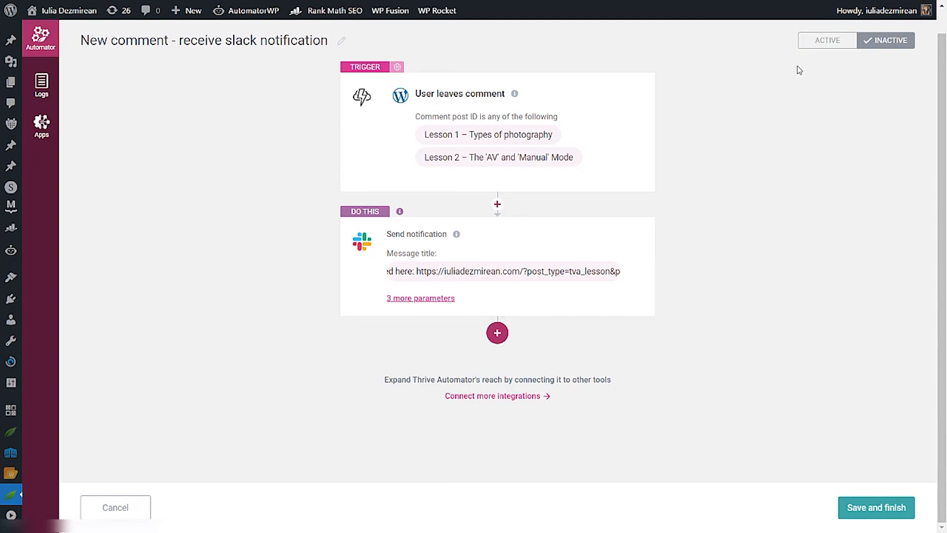
Set the new automation to active and save it.
left_click(819, 45)
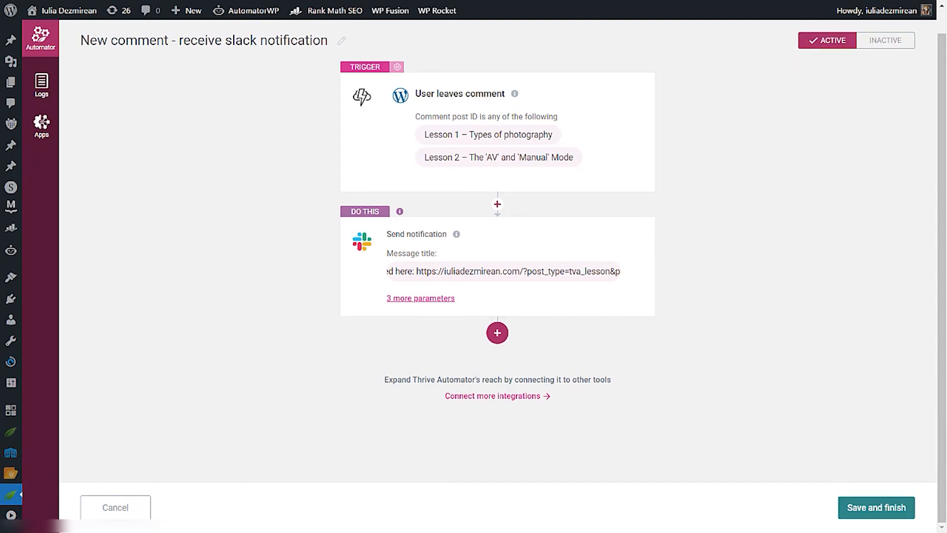
left_click(867, 508)
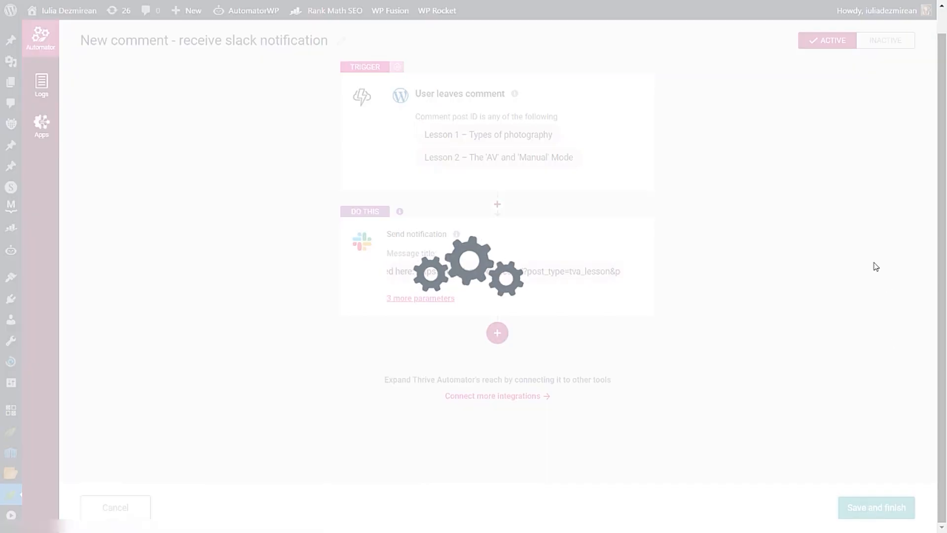